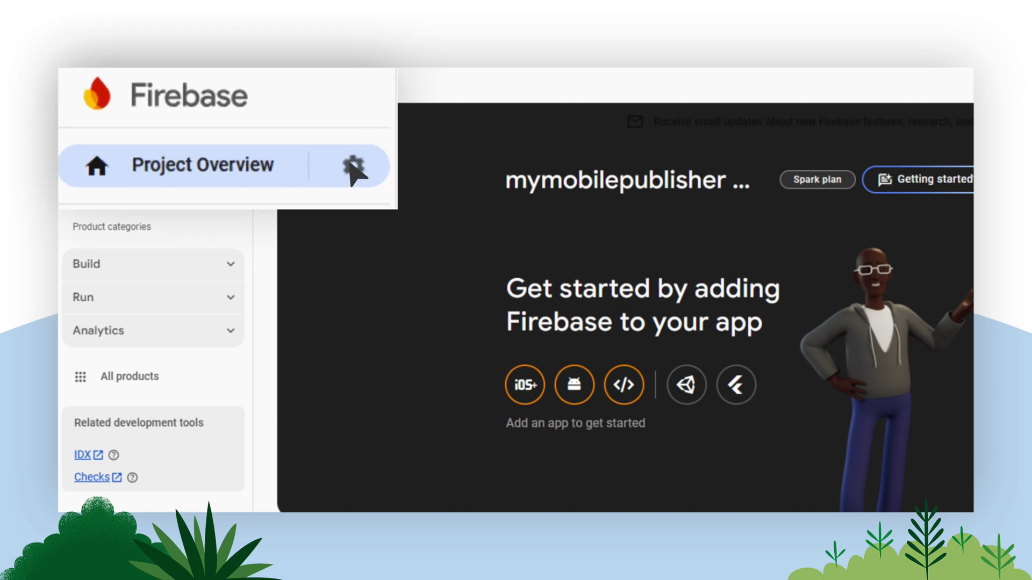
# In project settings, open the Cloud Messaging API management page to confirm it is enabled
pyautogui.click(363, 171)
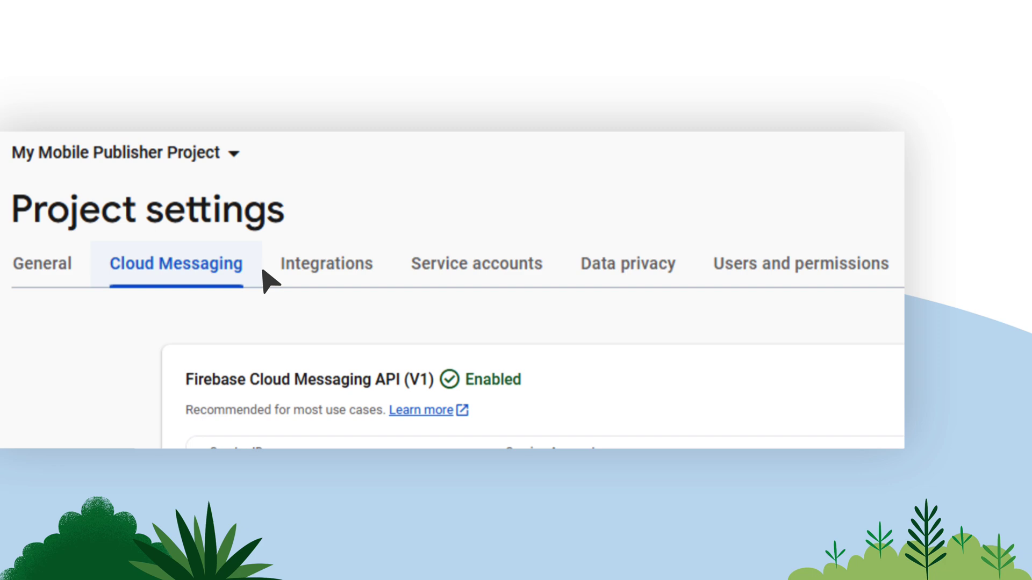
pyautogui.click(795, 386)
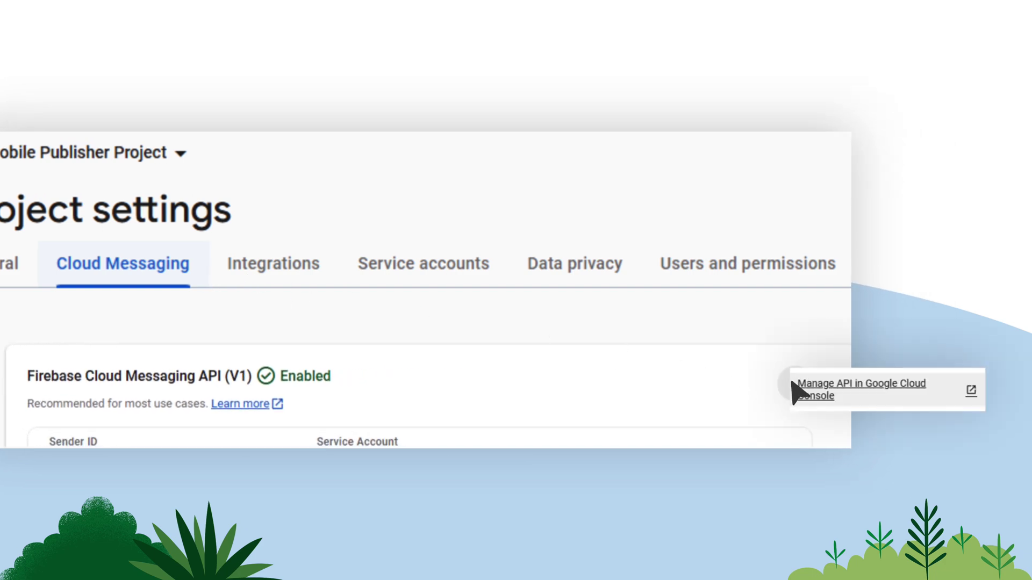
pyautogui.click(814, 387)
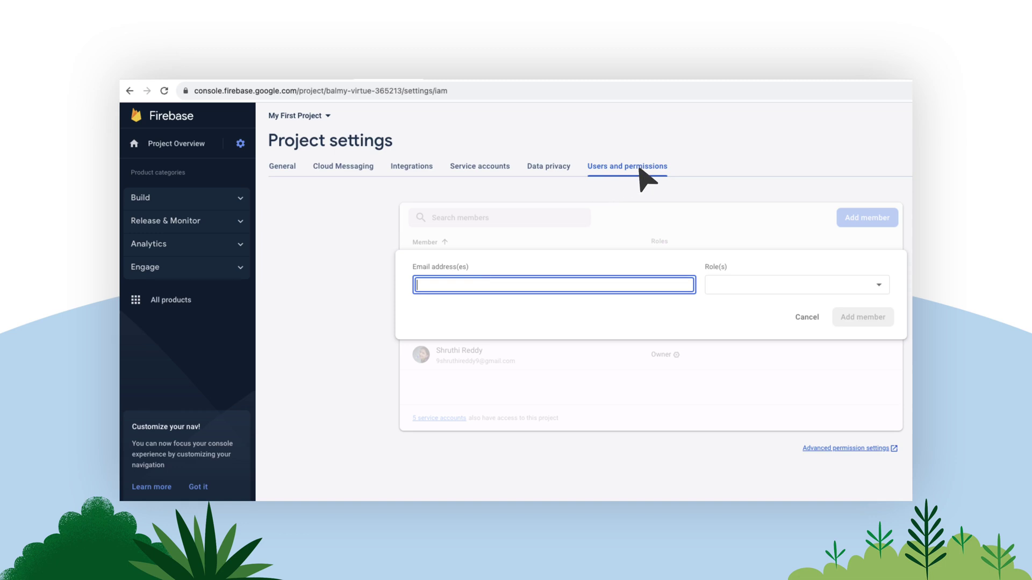
# Add the pasted email address as a new project member with the Firebase Admin role
pyautogui.hotkey('ctrl', 'v')
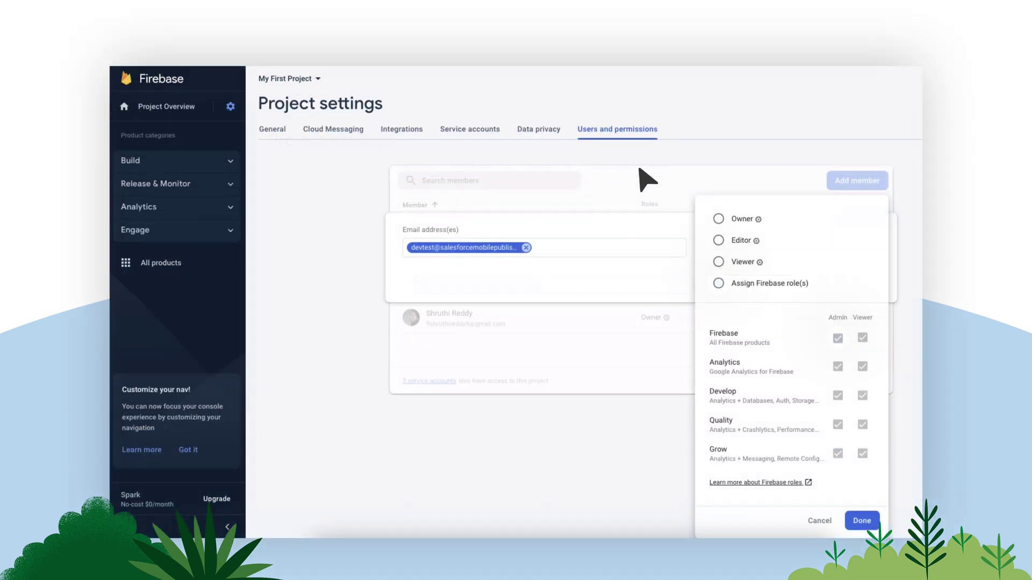
pyautogui.click(718, 284)
pyautogui.click(838, 338)
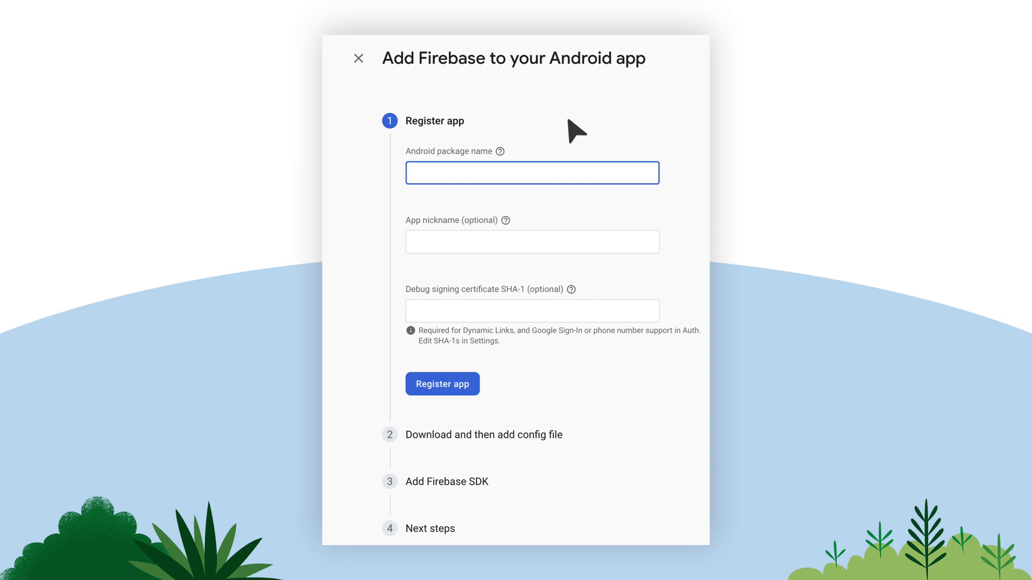
pyautogui.write('com.mysalesforce.mycommunity.C00D5f000002c21')
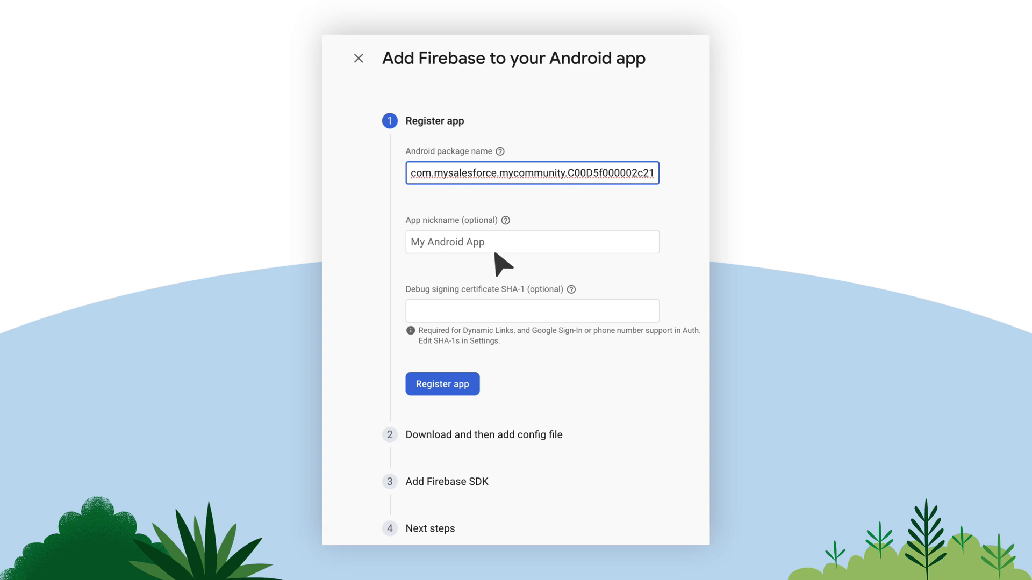
# Register the Android app with the pasted package name, then advance past the SDK step to the final step
pyautogui.click(442, 392)
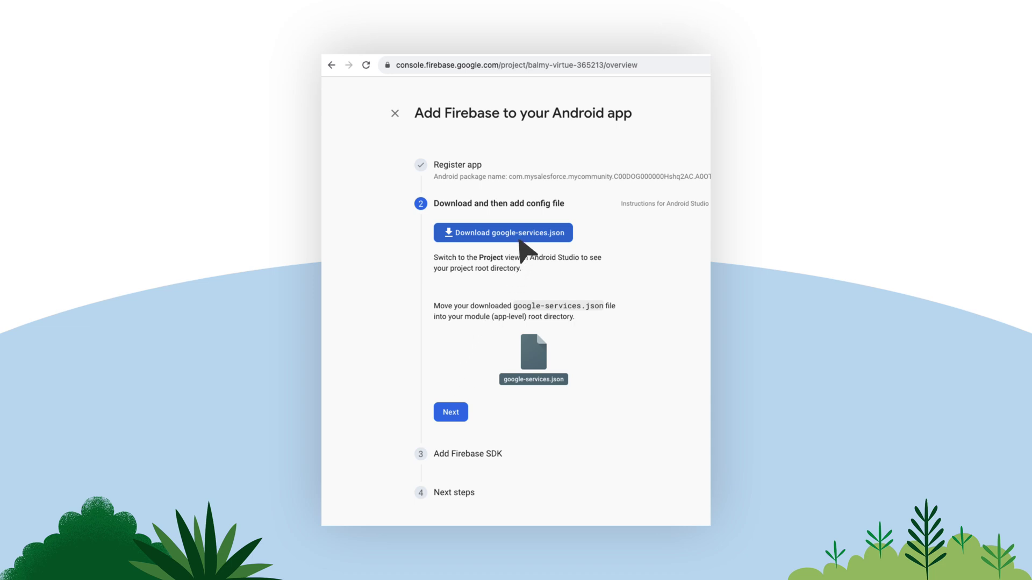
pyautogui.click(450, 413)
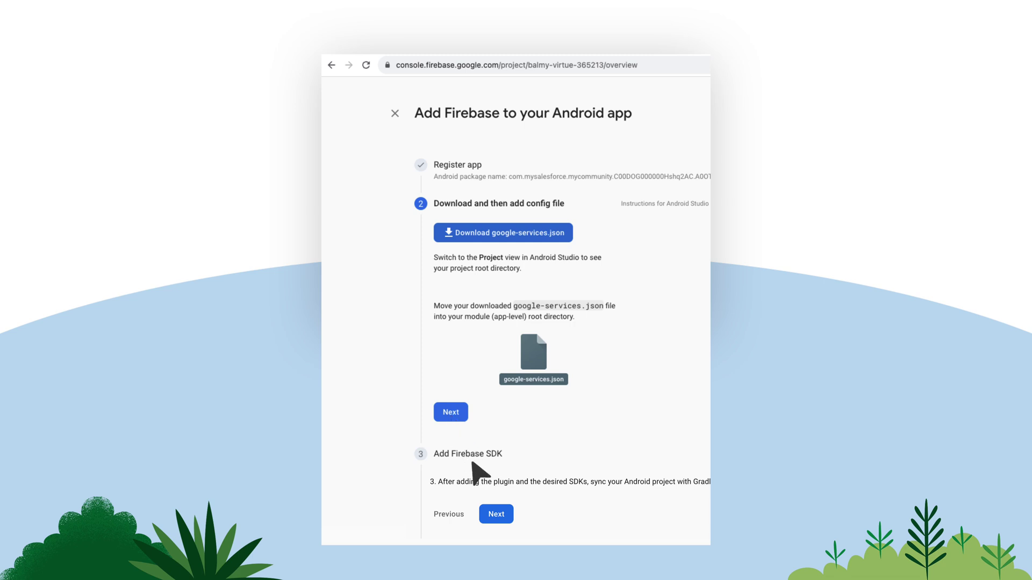
pyautogui.click(498, 516)
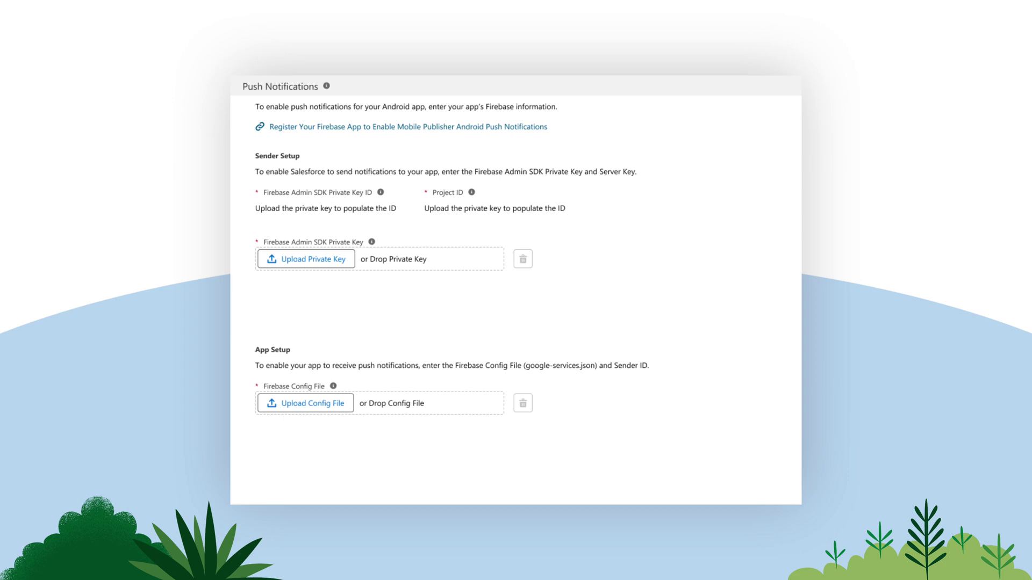
# Drop the private key JSON on 'Drop Private Key' and the config JSON on 'Drop Config File'
pyautogui.moveTo(991, 355); pyautogui.dragTo(387, 262)
pyautogui.moveTo(388, 262); pyautogui.dragTo(392, 268)
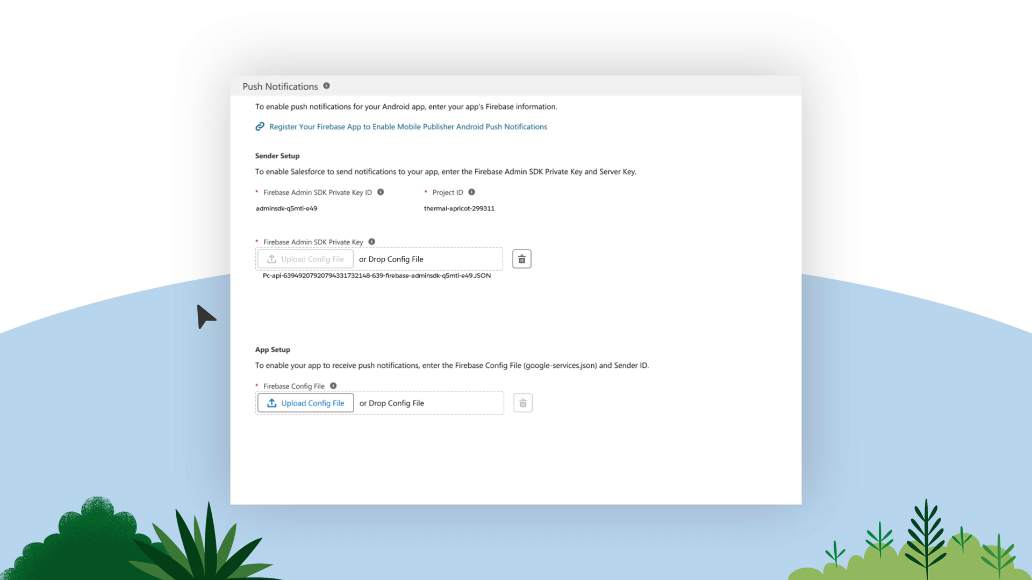
pyautogui.moveTo(0, 395); pyautogui.dragTo(388, 412)
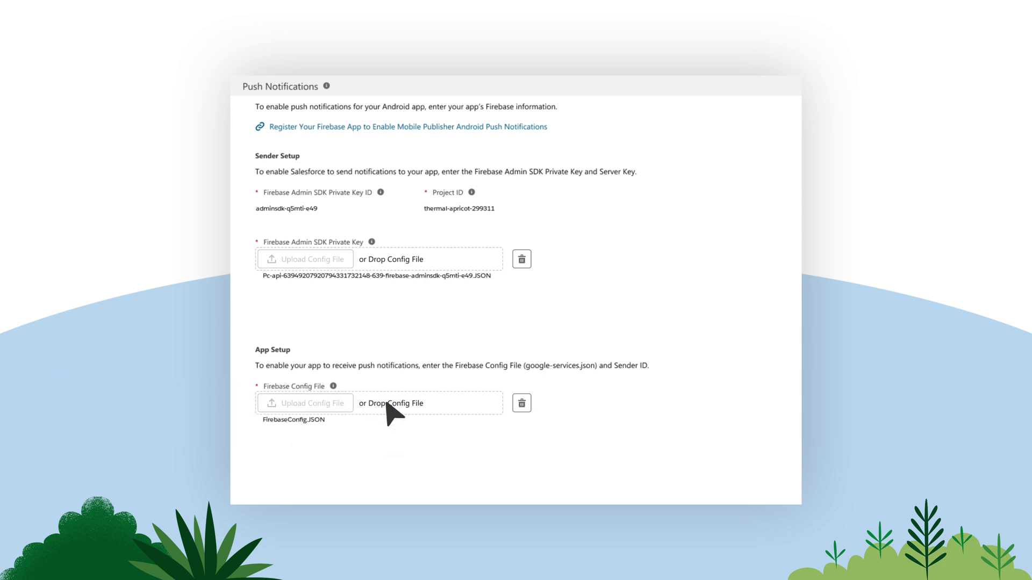